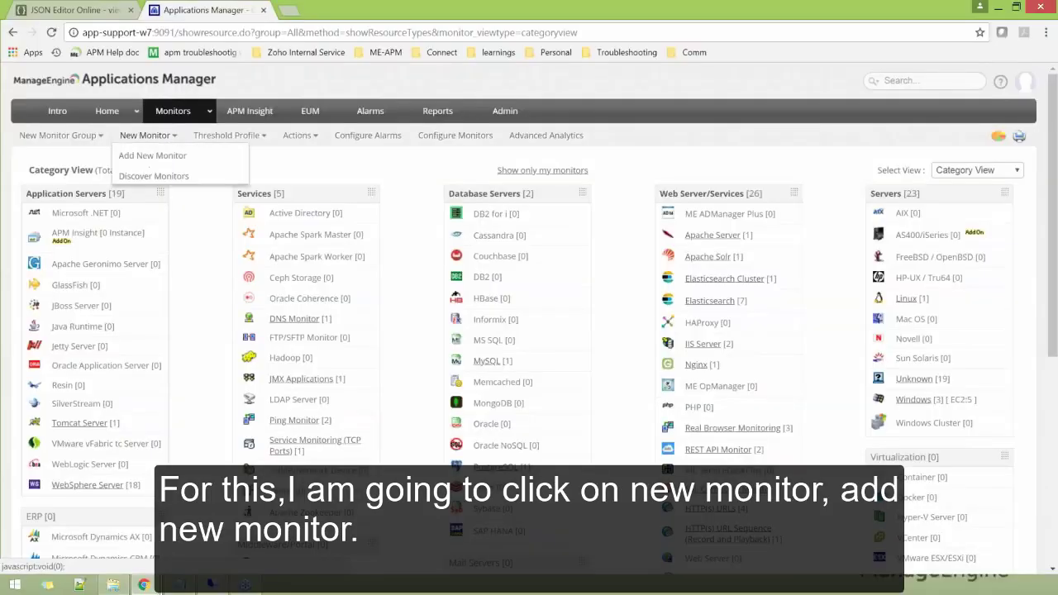
Start adding an HTTP(s) URL Sequence monitor to reach the Recorder download prompt
click(153, 165)
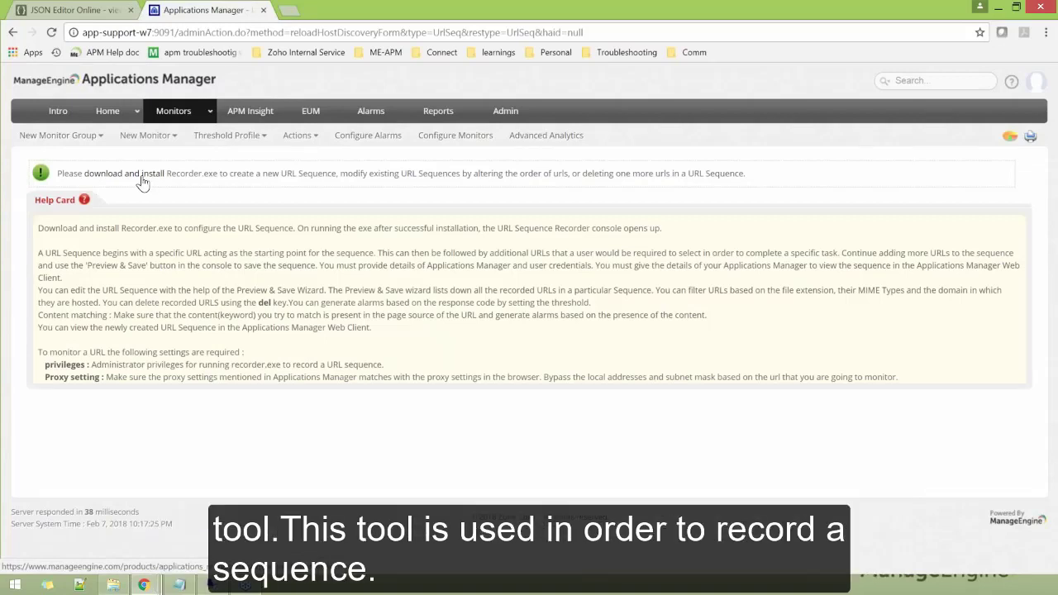
click(142, 182)
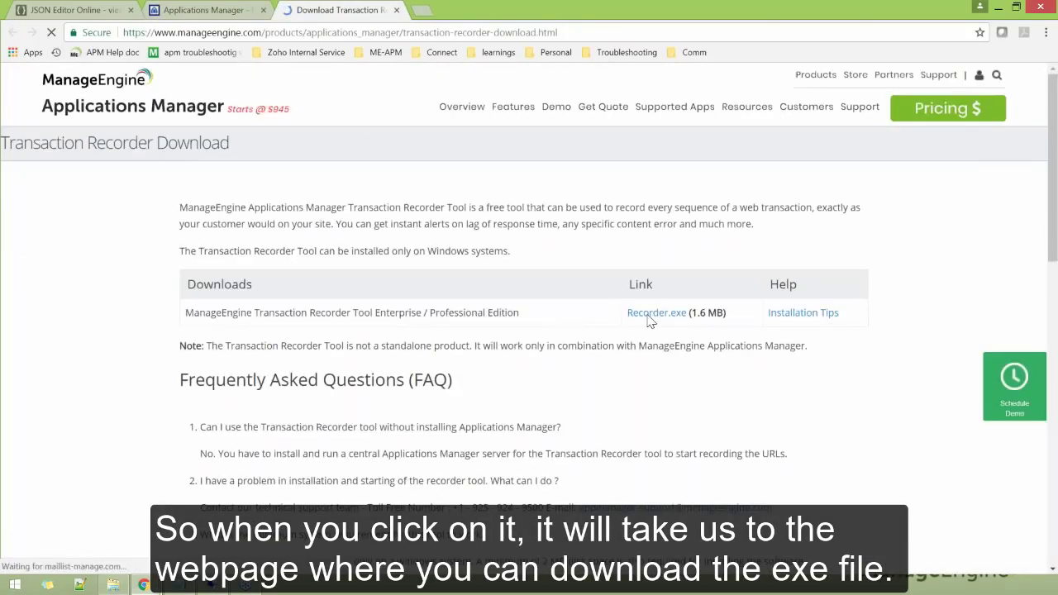
drag(627, 314, 726, 316)
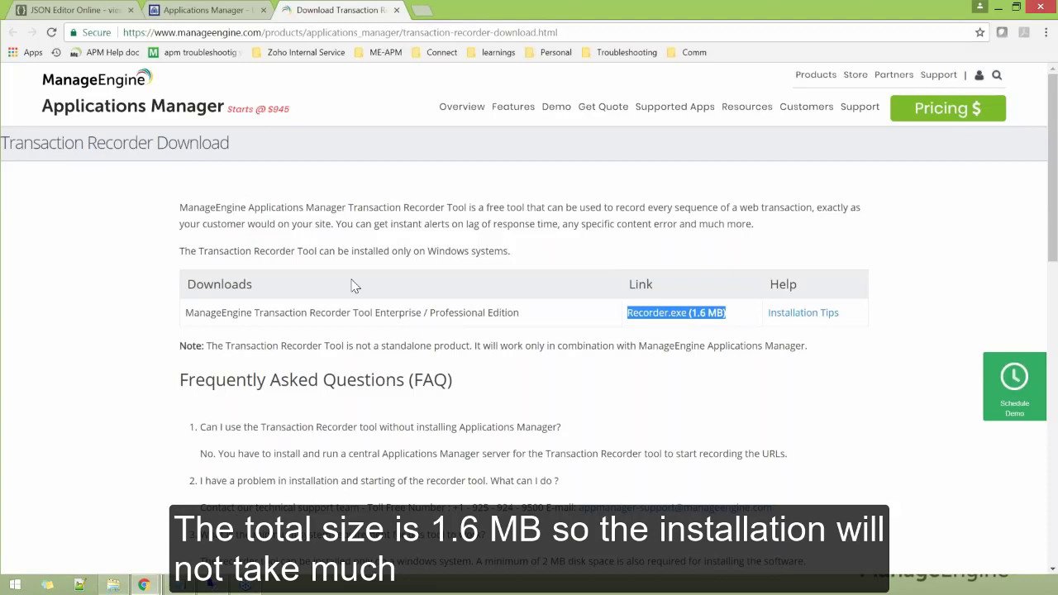
middle_click(336, 14)
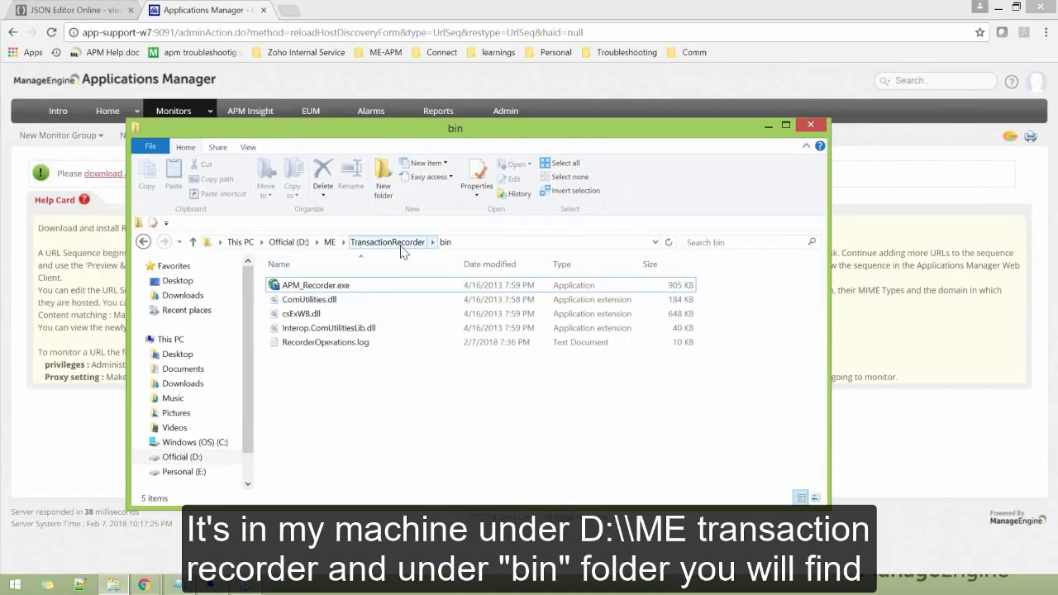
Launch APM_Recorder.exe from D:\ME\TransactionRecorder\bin to open the Recorder
click(332, 287)
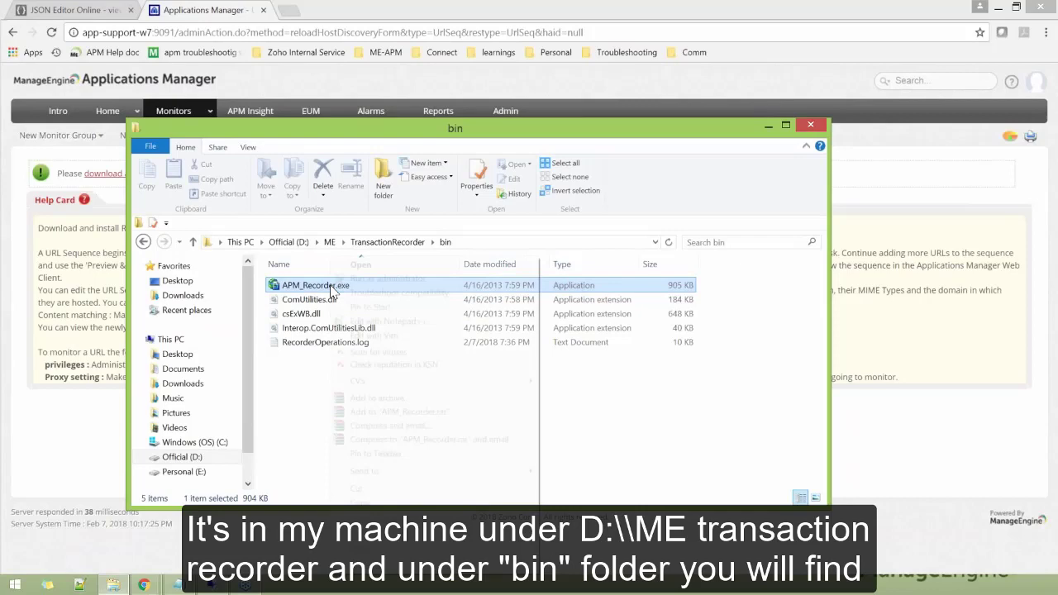
right_click(332, 287)
click(377, 279)
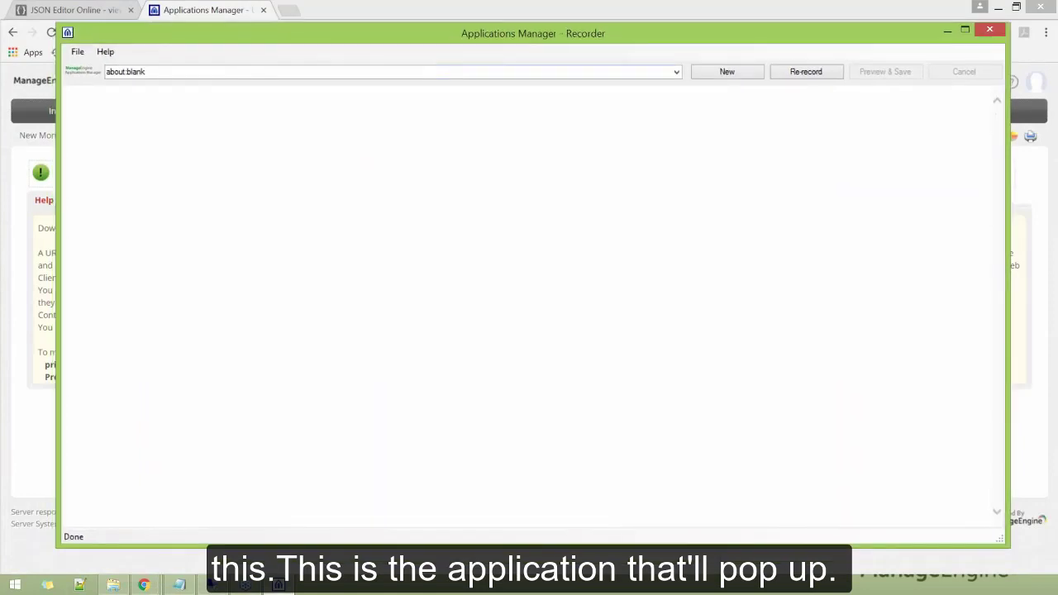
Record a visit to appmanager.com and its Resources page, then go to Preview & Save
click(227, 73)
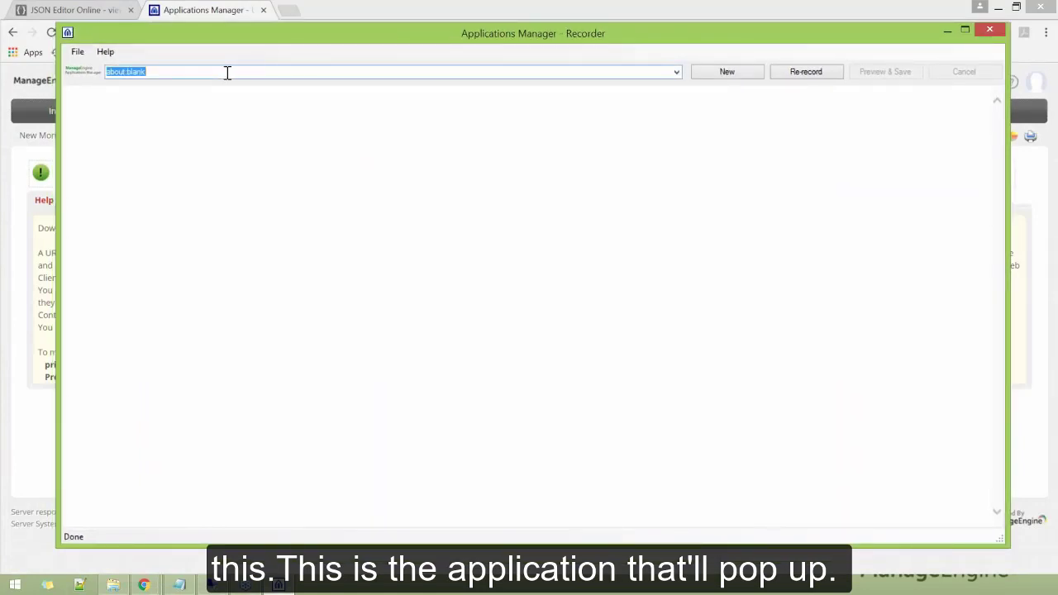
text(appmanager.)
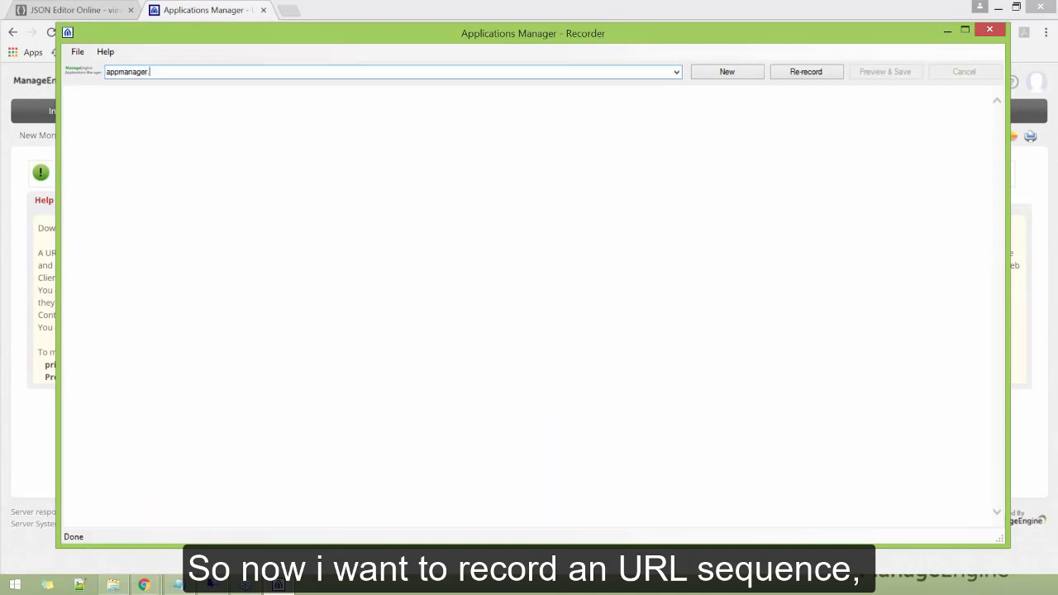
text(com)
key(Return)
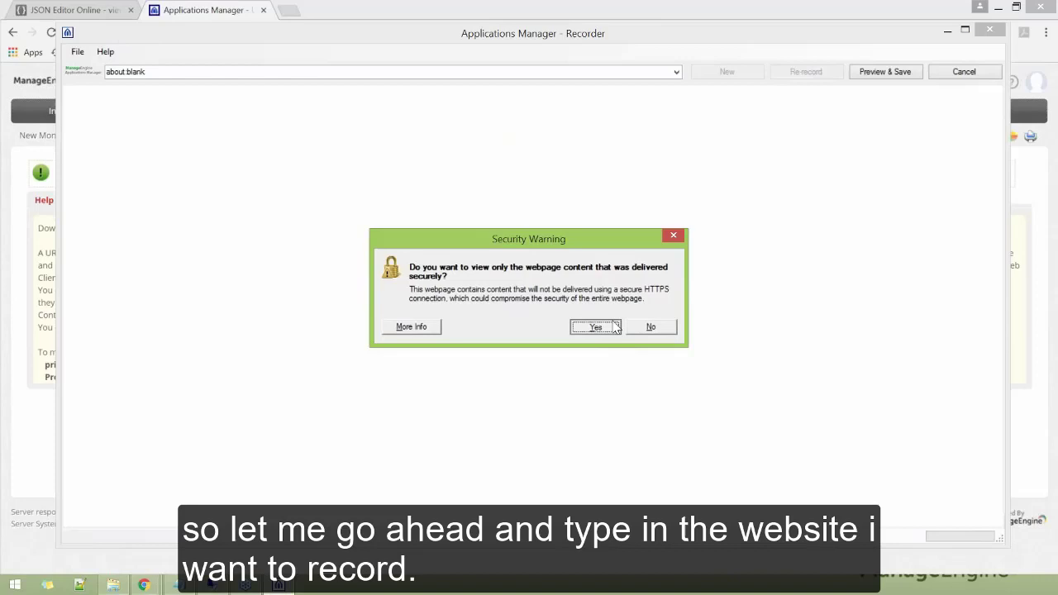
click(616, 327)
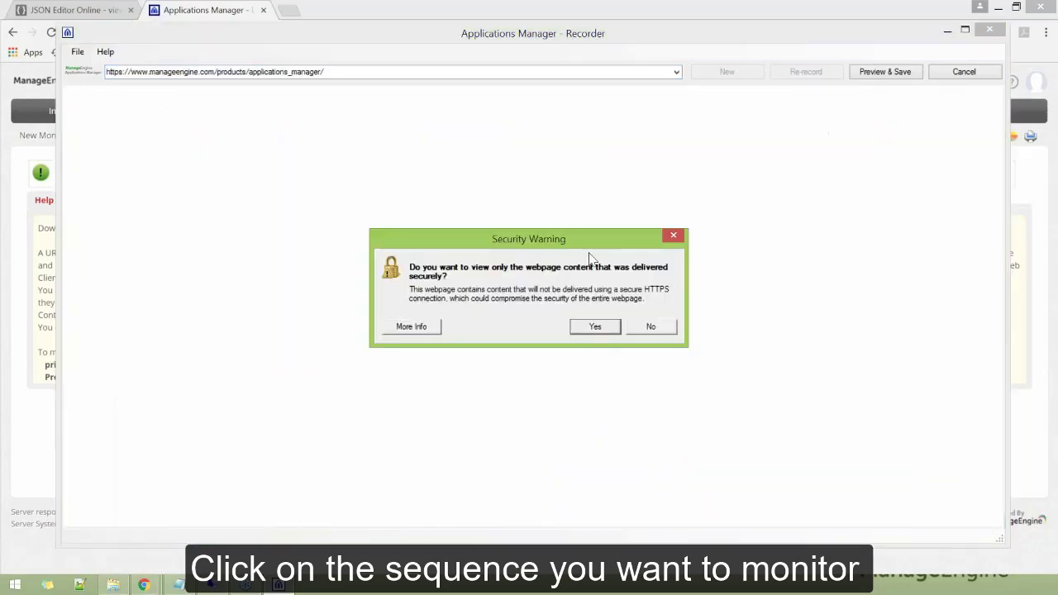
click(595, 327)
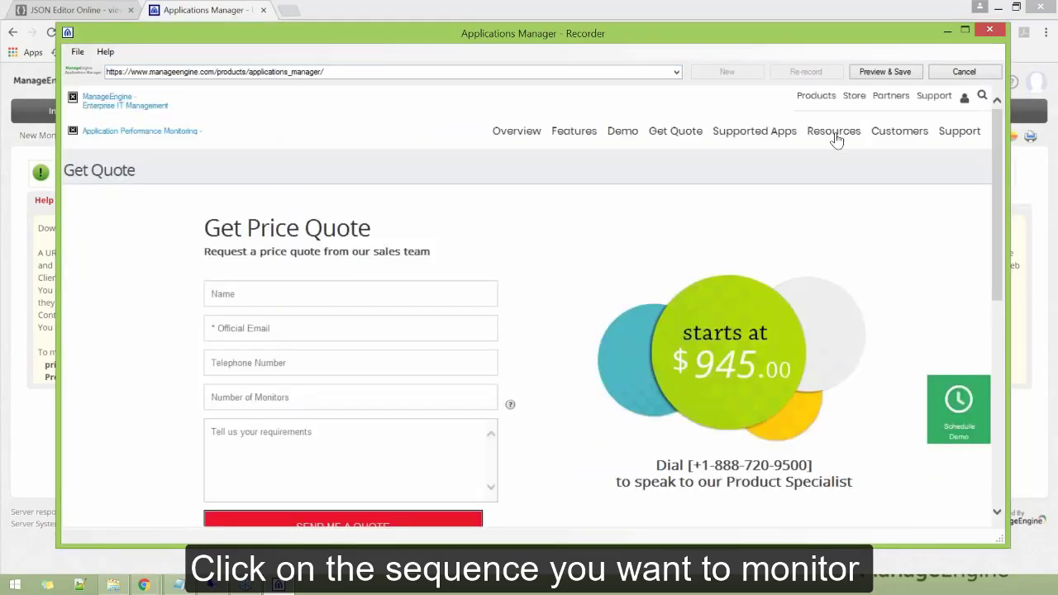
click(835, 134)
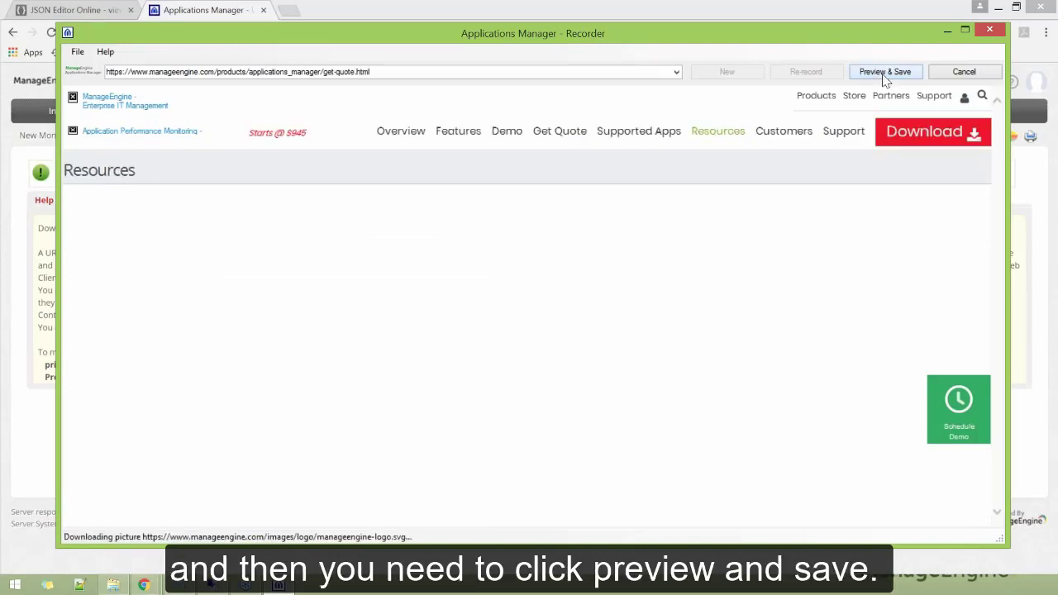
click(885, 73)
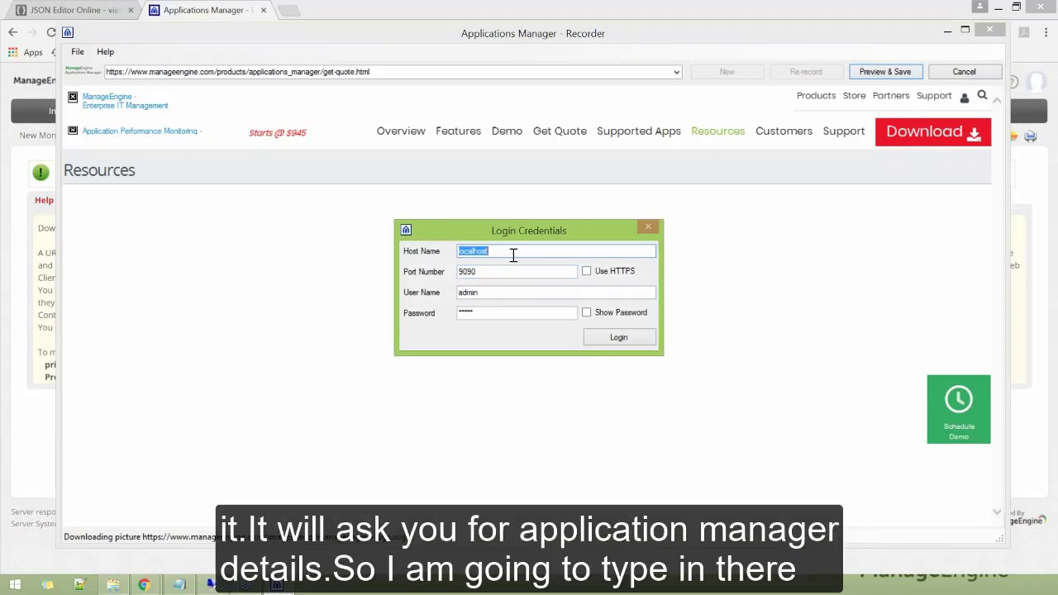
Log in to host app-support-w7 on port 9091 with the administrator user name and password
text(app-support-w7)
click(513, 275)
key(BackSpace)
text(1)
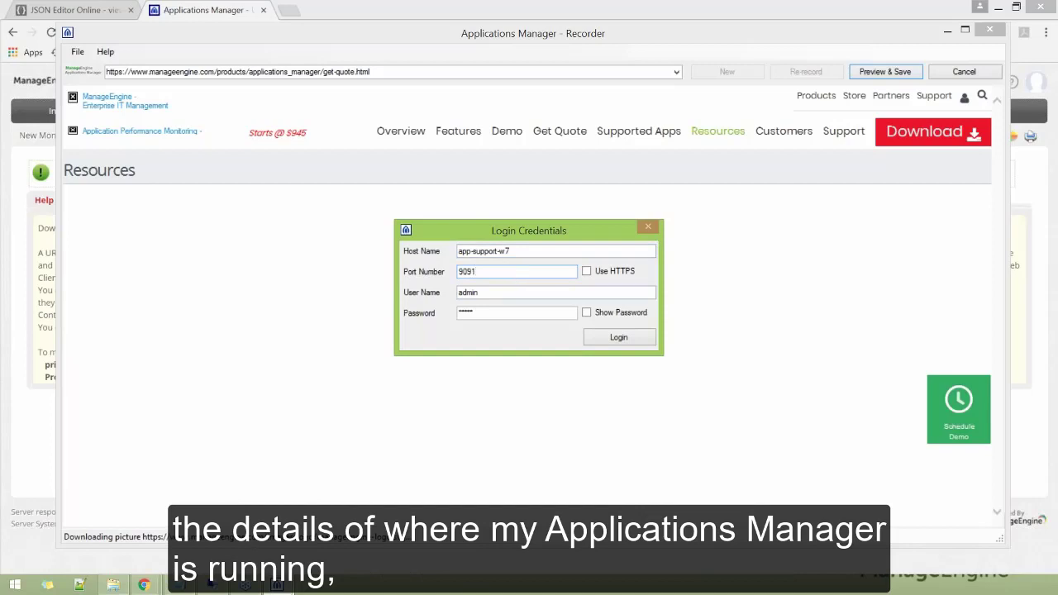
click(494, 294)
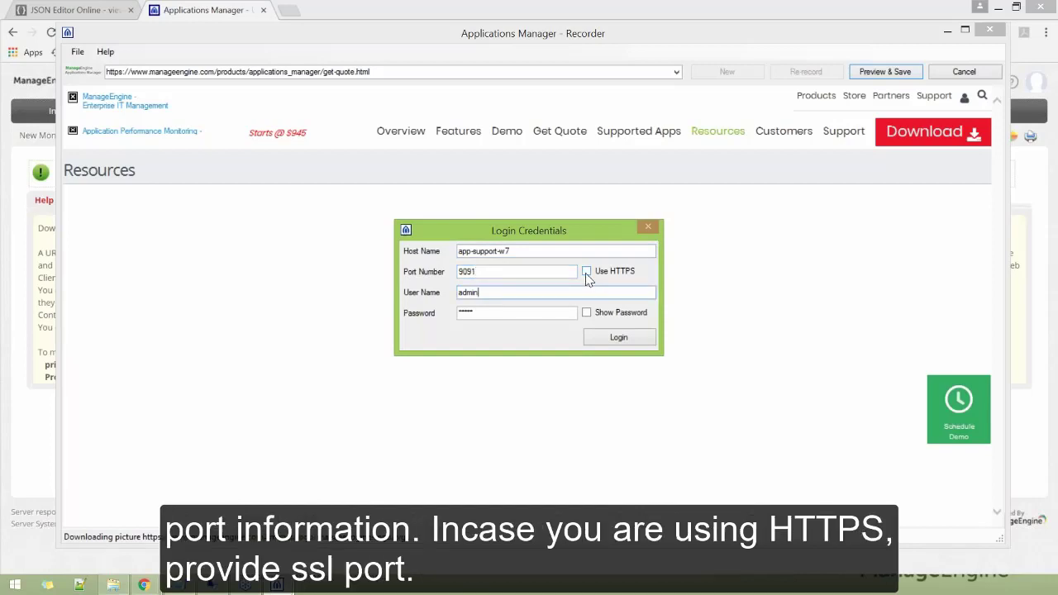
click(513, 288)
key(Tab)
key(BackSpace)
key(BackSpace)
key(BackSpace)
key(BackSpace)
key(BackSpace)
text(admin)
click(619, 338)
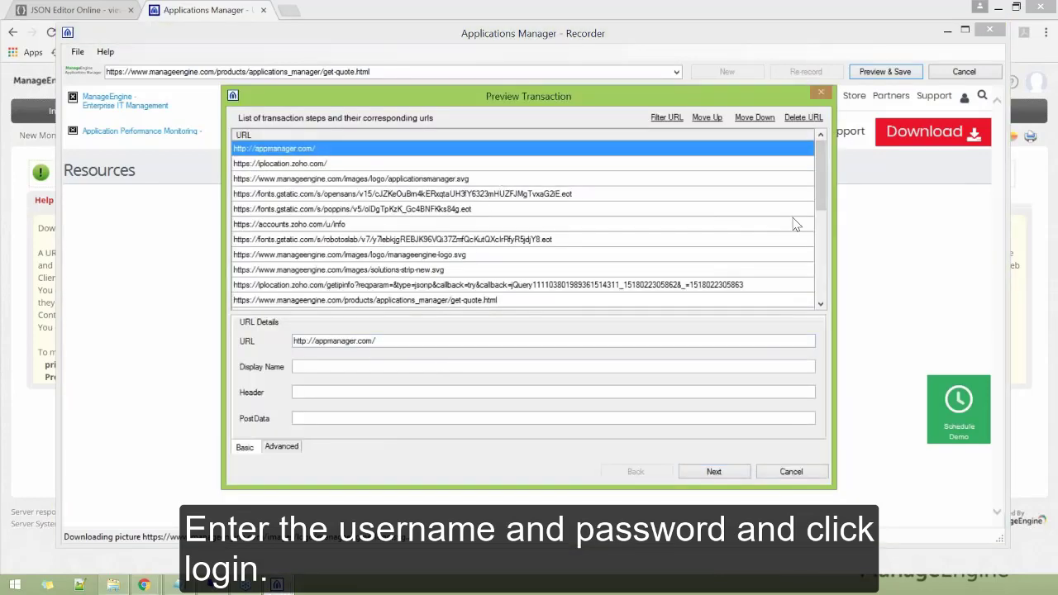
Delete the applicationsmanager.svg, opensans, robotoslab and poppins font and image URLs from the steps
drag(819, 198, 824, 298)
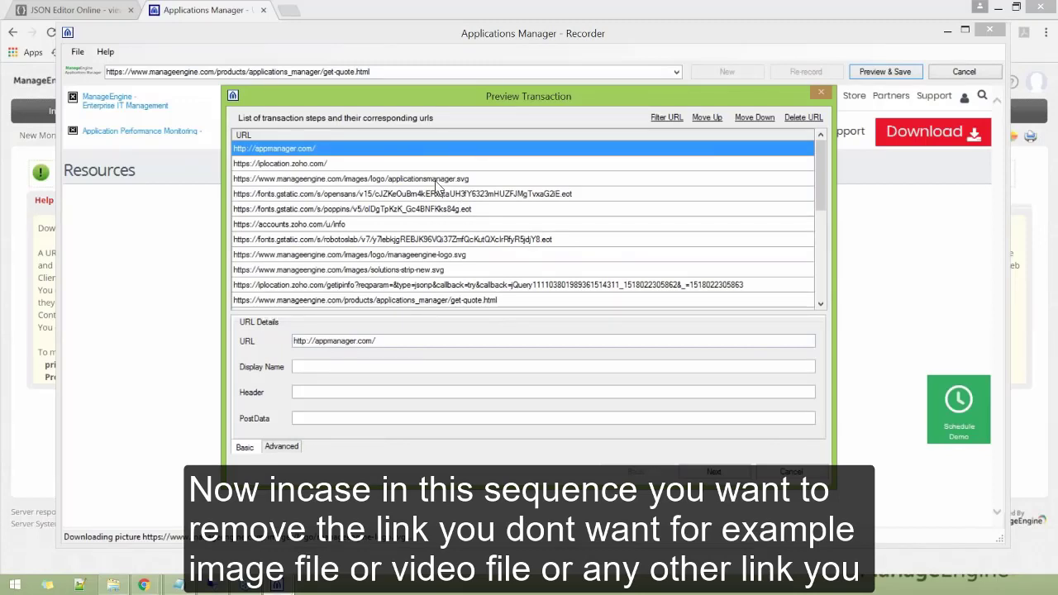
click(435, 179)
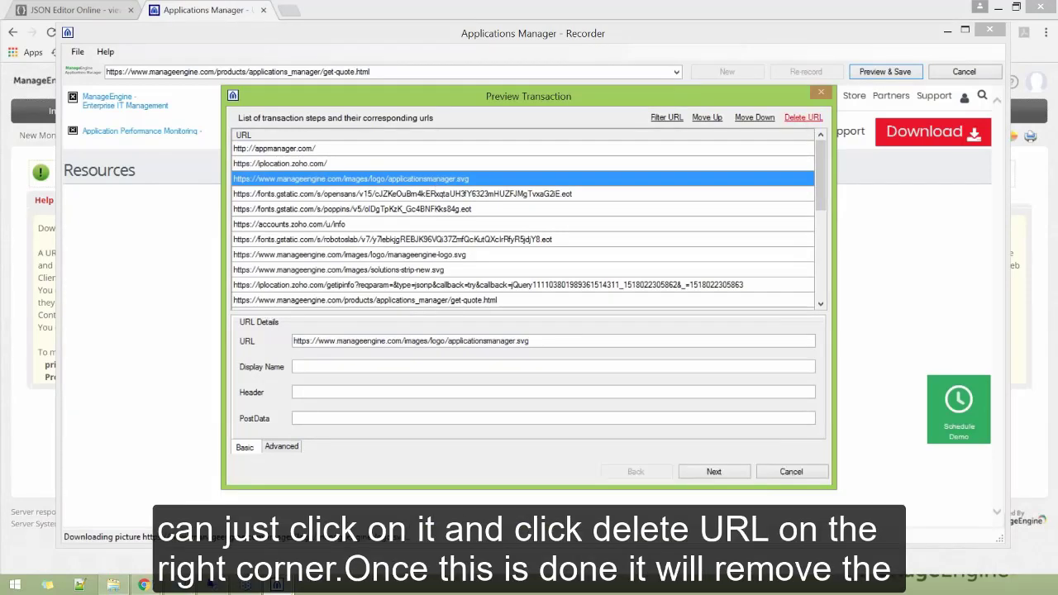
click(803, 118)
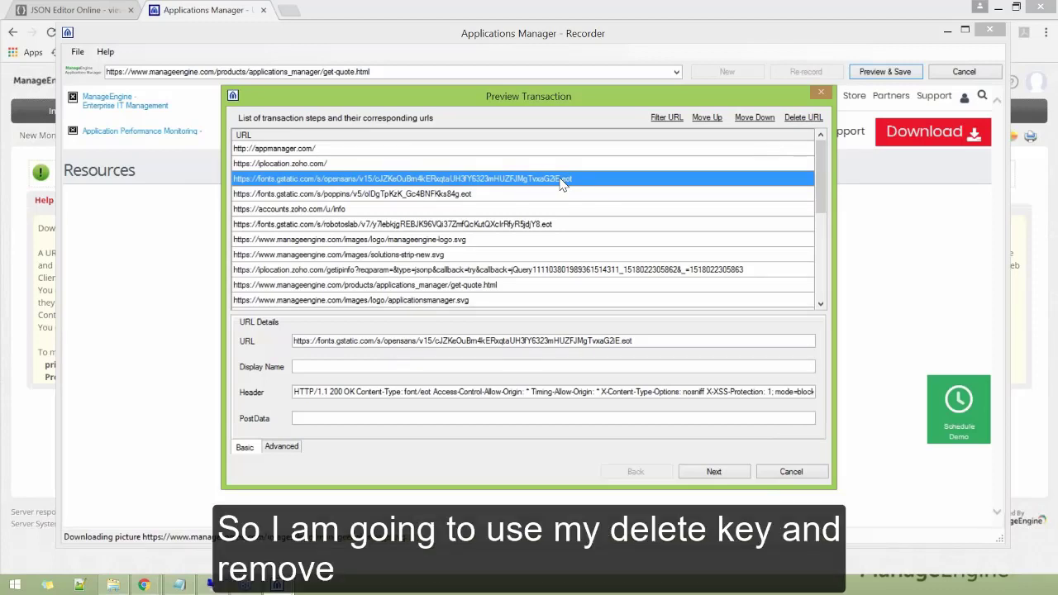
key(Delete)
key(Delete)
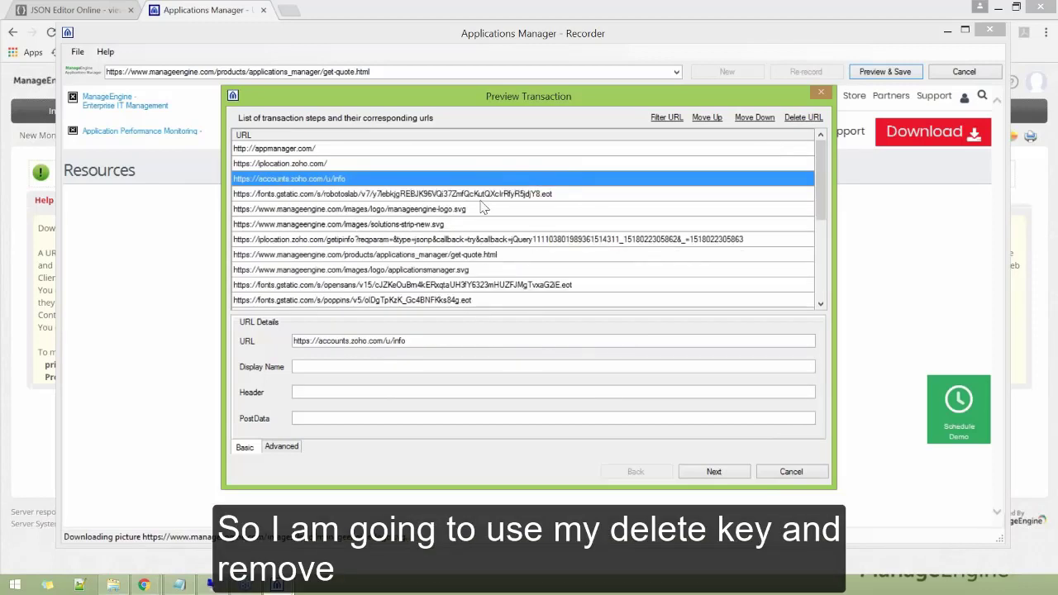
click(481, 198)
key(Delete)
key(Delete)
key(Delete)
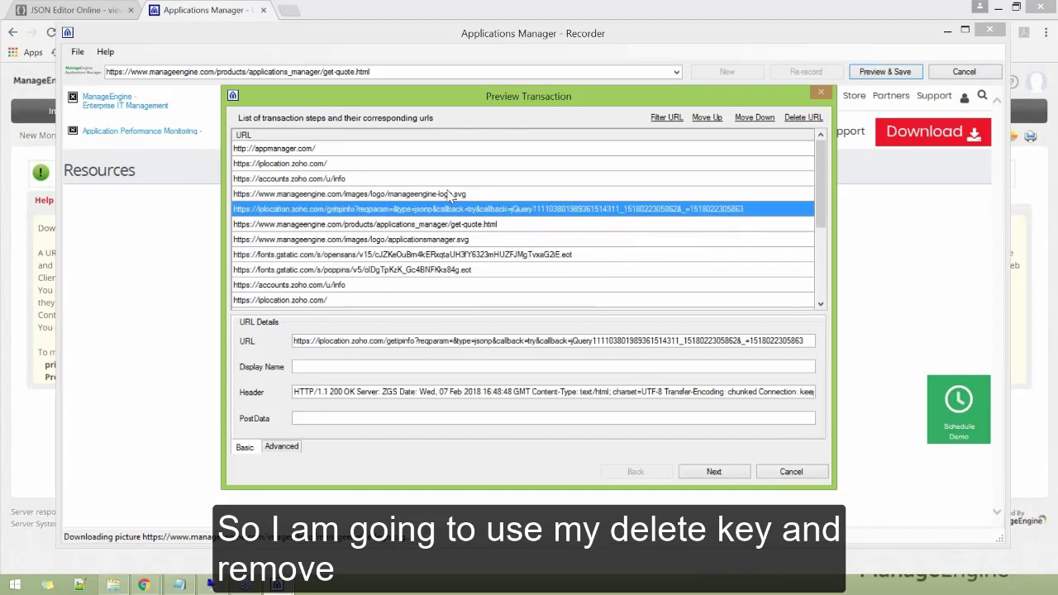
click(446, 211)
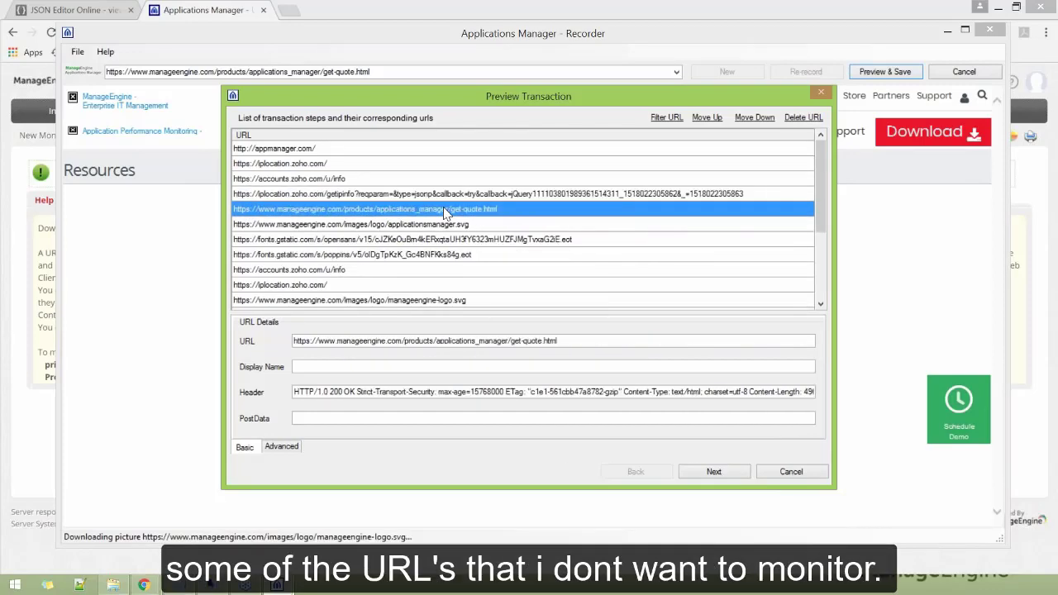
click(443, 224)
key(Delete)
key(Delete)
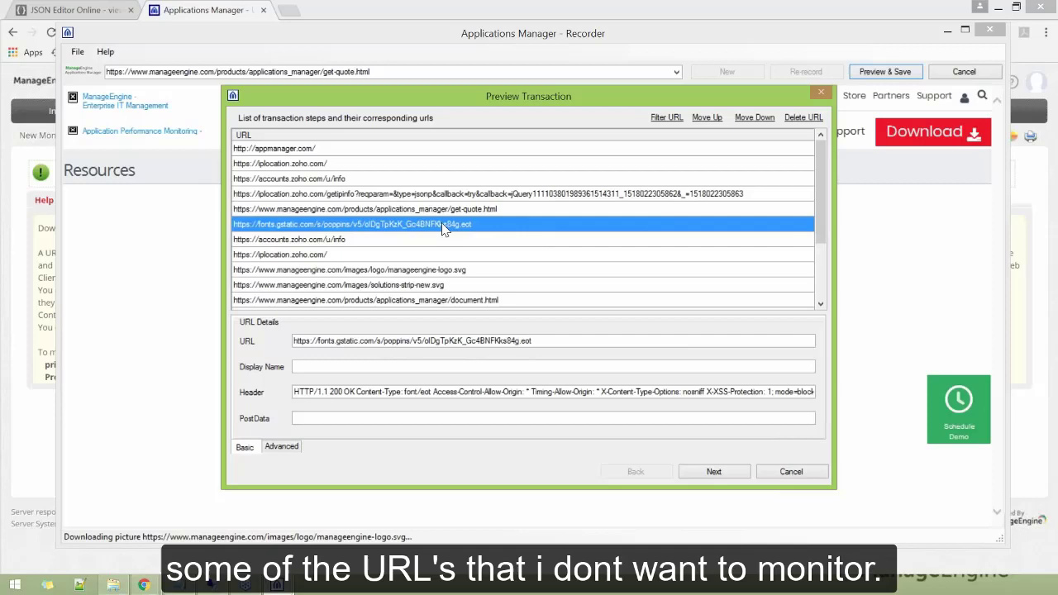
key(Delete)
key(Delete)
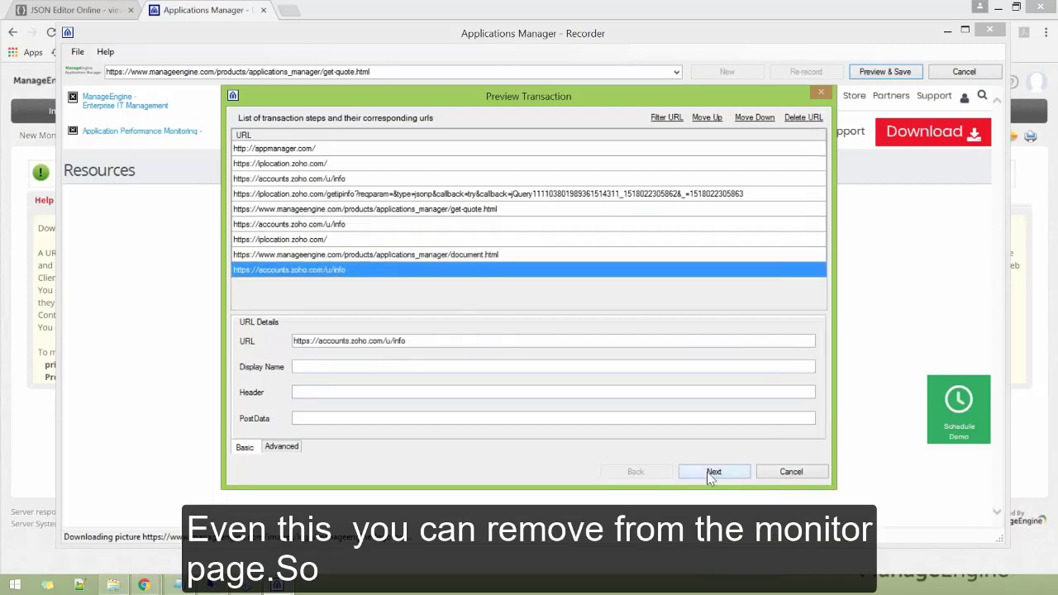
Save the sequence as 'appmanager' with a 10-minute poll interval and close the confirmation
click(713, 471)
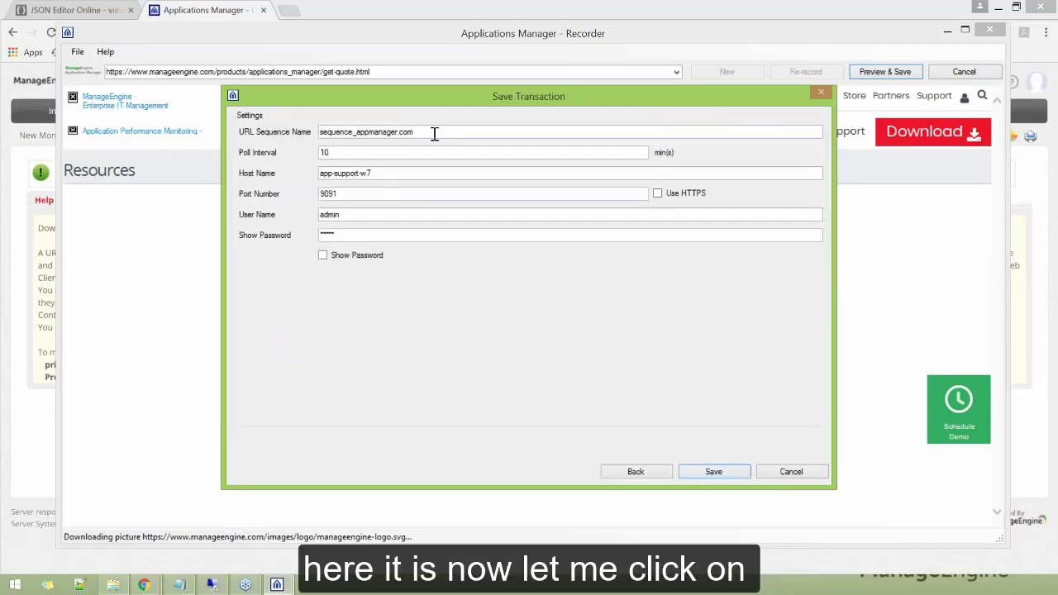
double_click(355, 130)
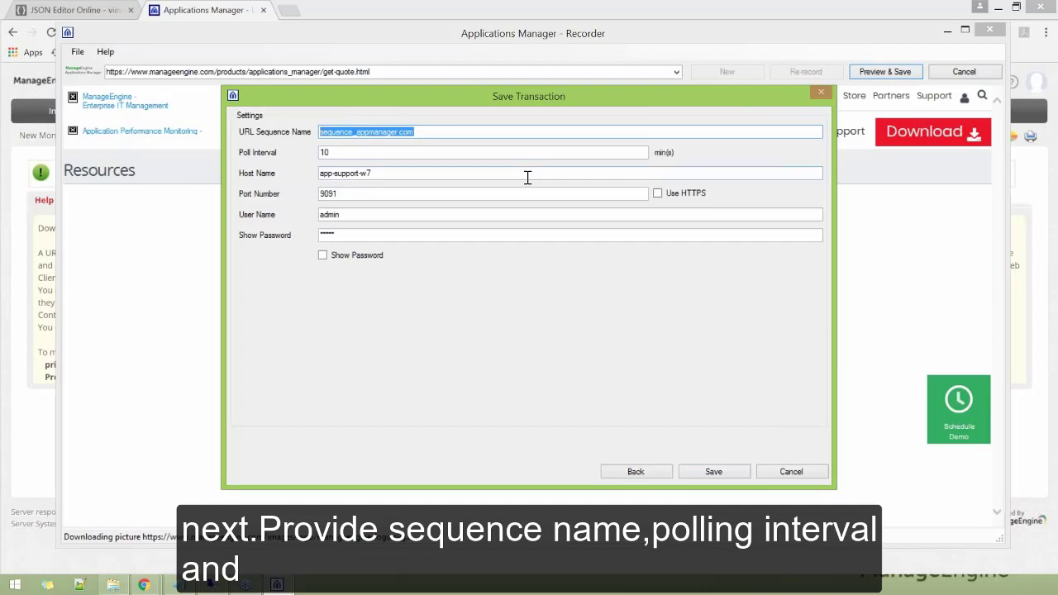
text(appmanager)
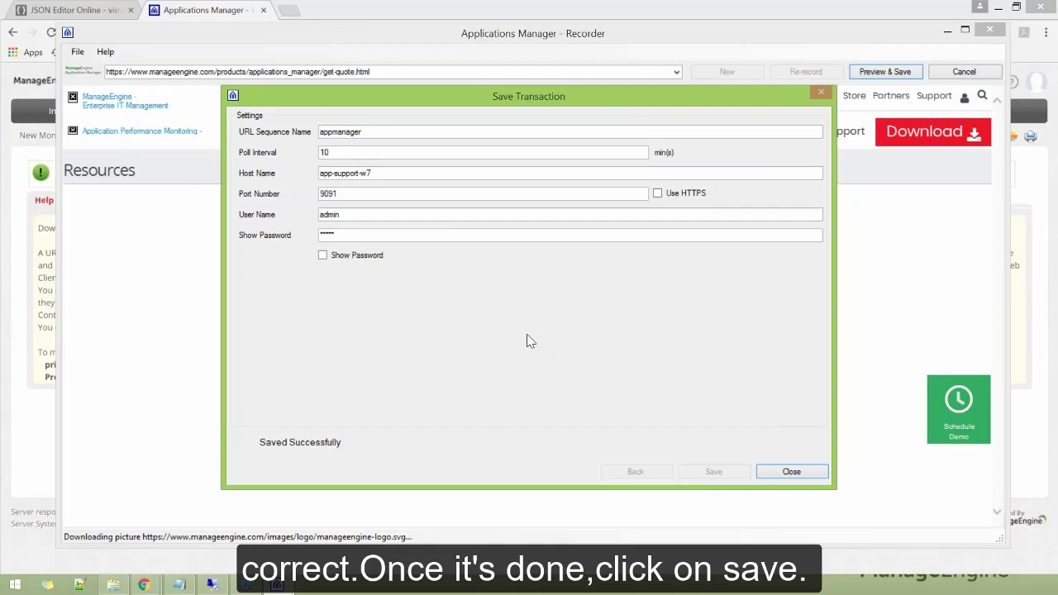
click(790, 472)
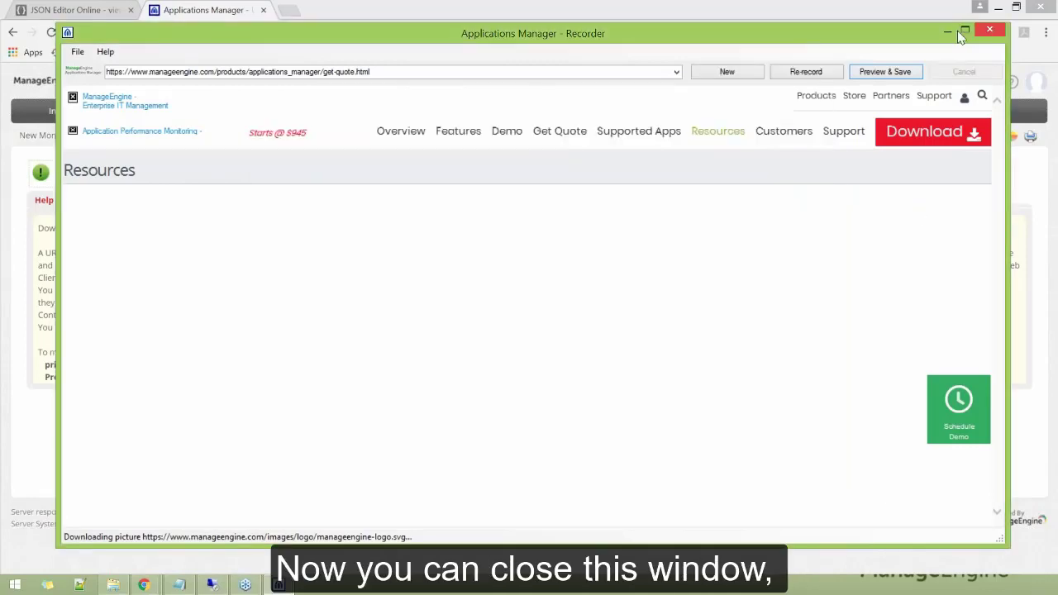
Quit the Recorder and list the HTTP(s)-URL Sequence monitors in the web client
click(990, 29)
click(513, 346)
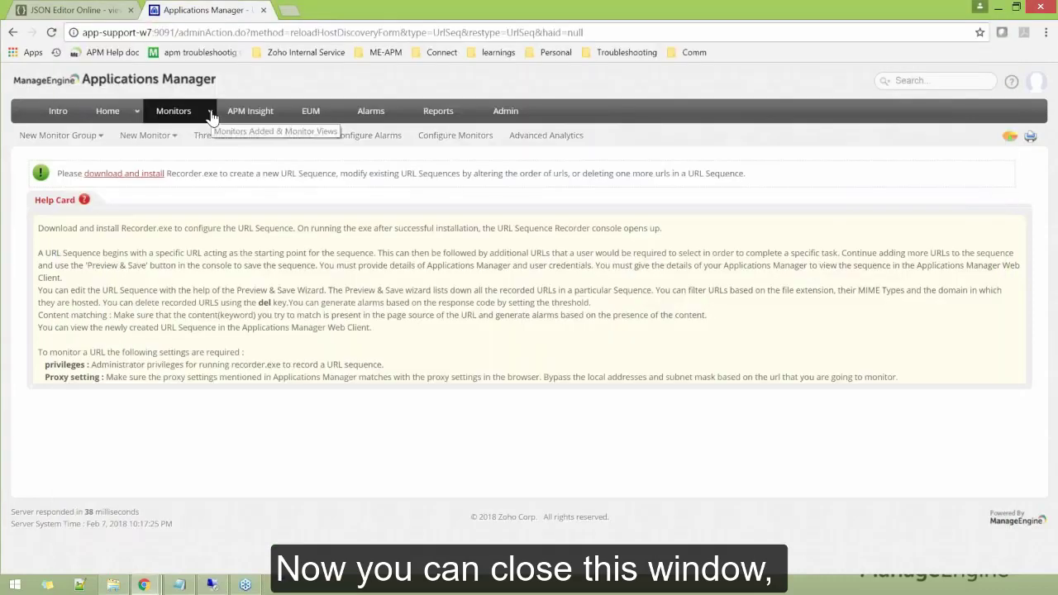
click(211, 116)
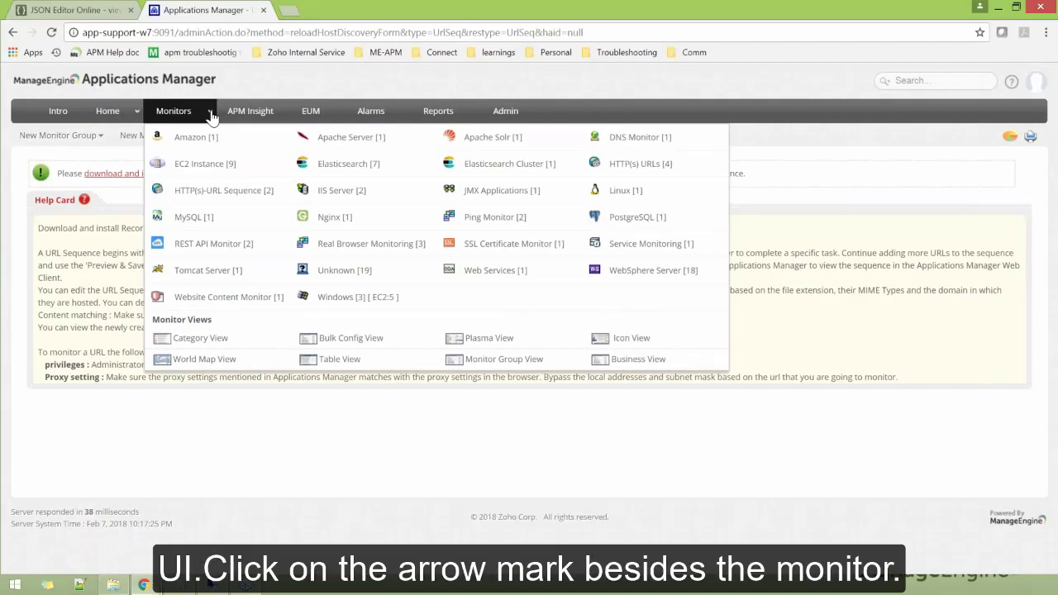
click(209, 195)
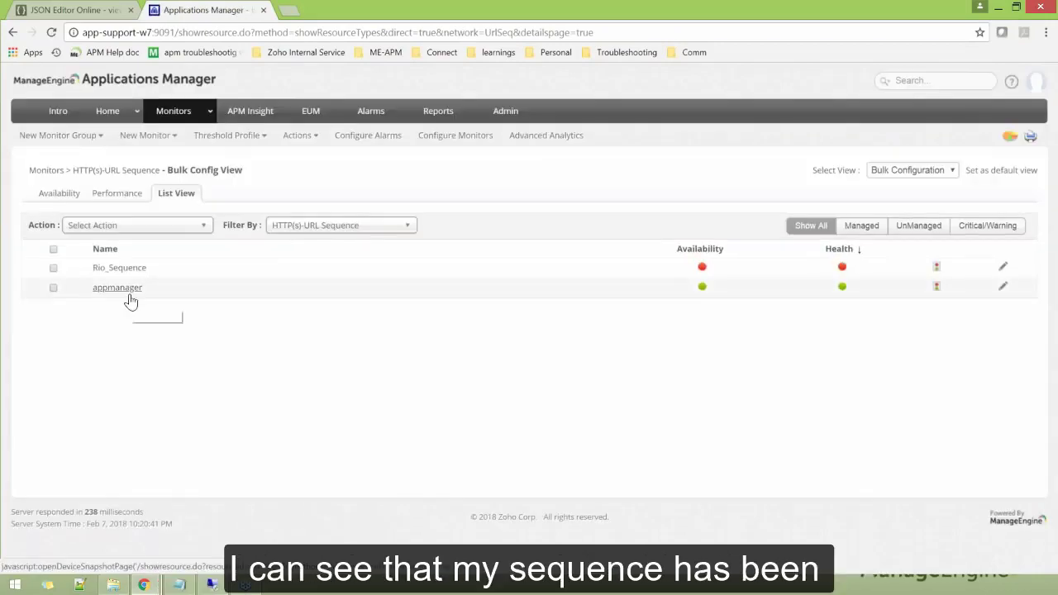
Open the appmanager monitor and review its response time, time split-up and page size graphs
click(127, 294)
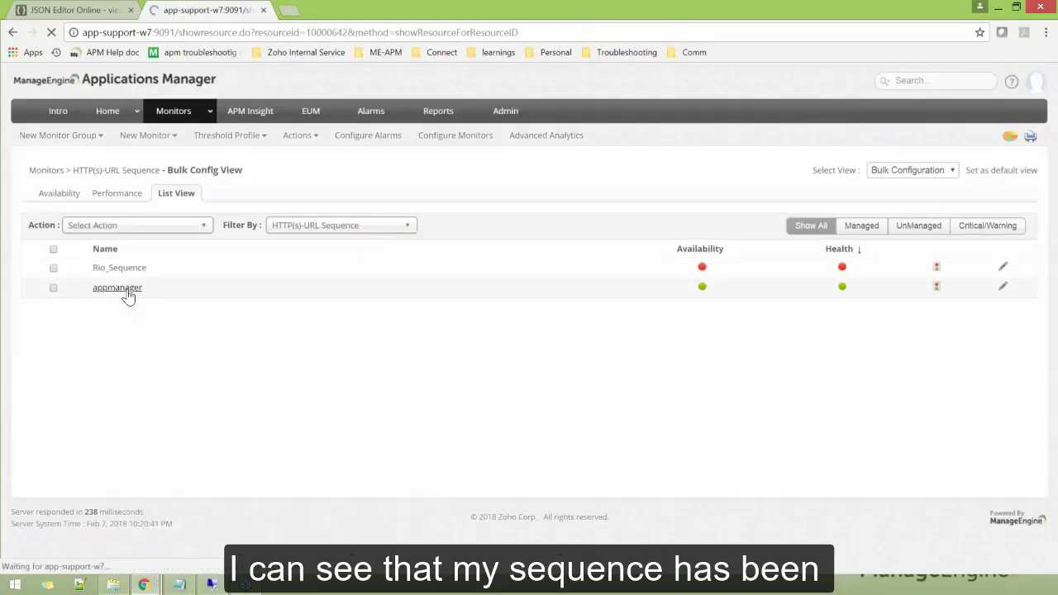
scroll(590, 429, down, 3)
scroll(591, 427, down, 2)
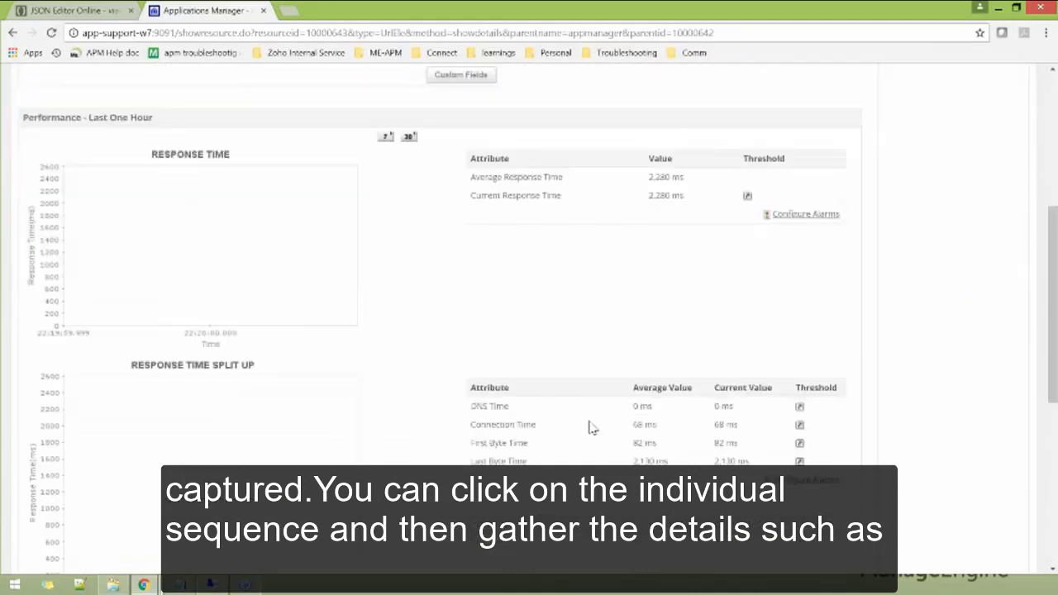
scroll(592, 379, down, 1)
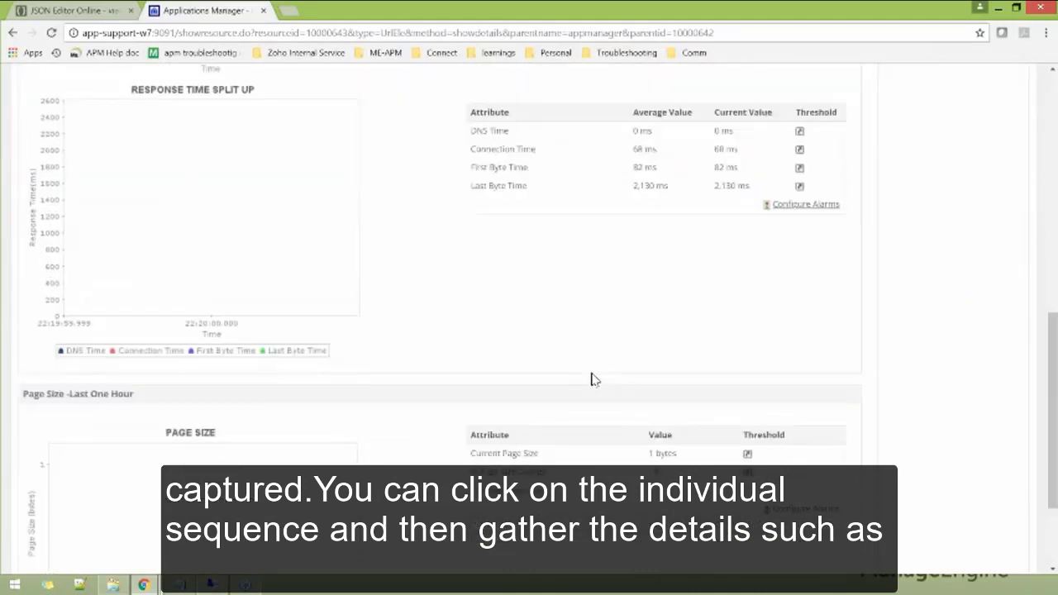
scroll(590, 378, up, 10)
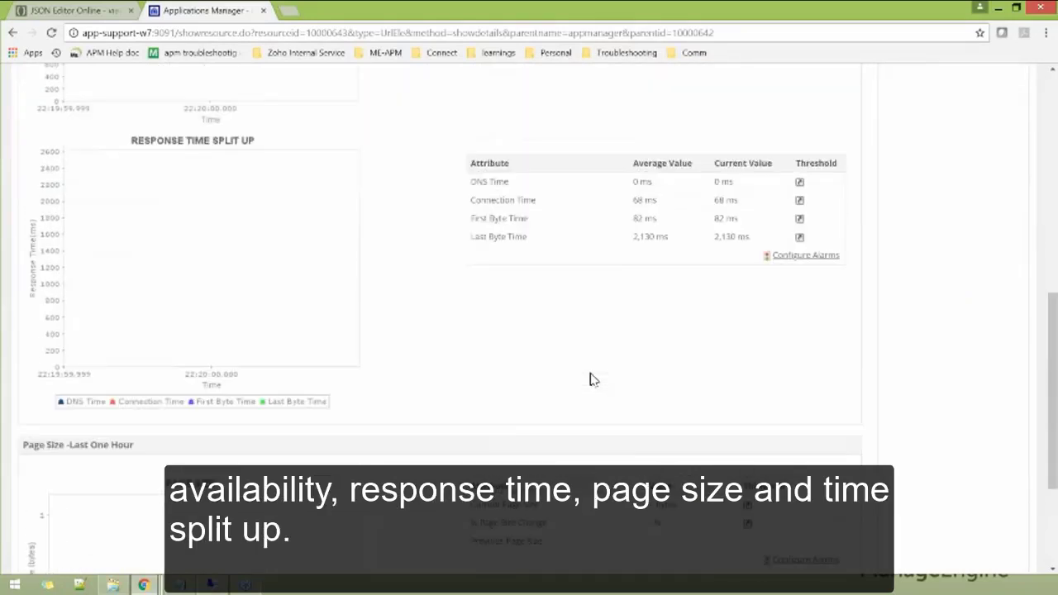